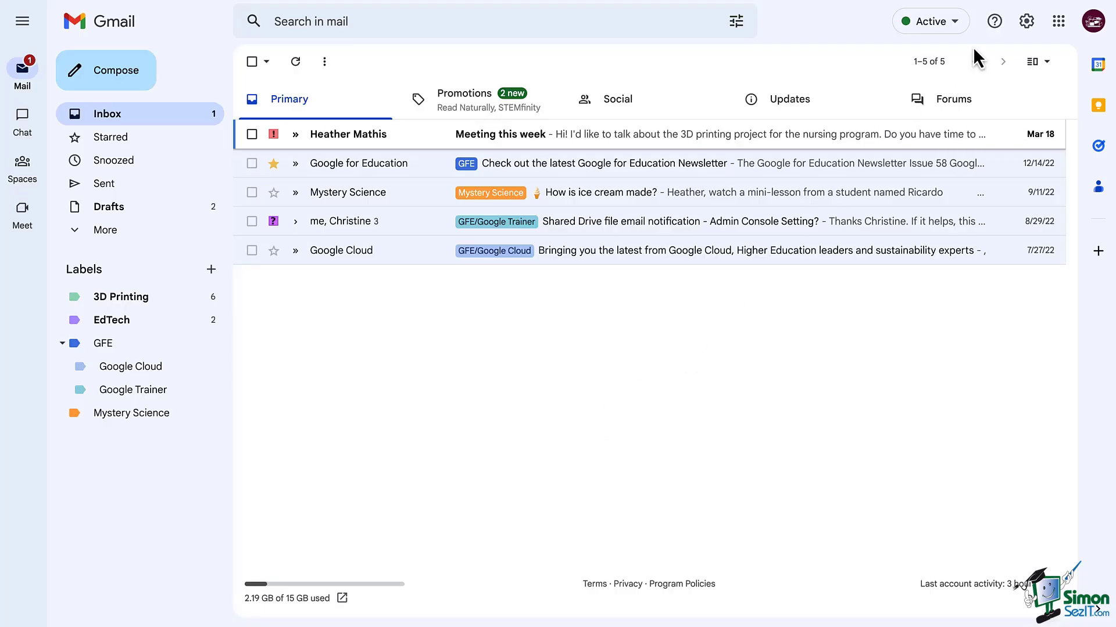
# Open Gmail's full Settings on the Labels tab and scroll down to the custom labels
pyautogui.click(1026, 22)
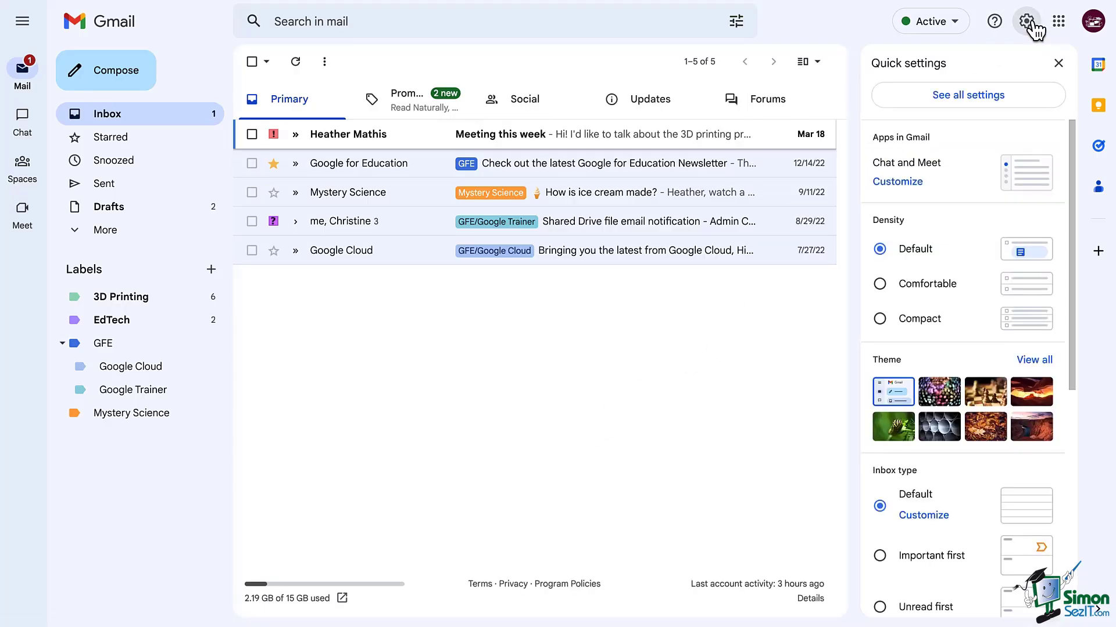
pyautogui.click(968, 100)
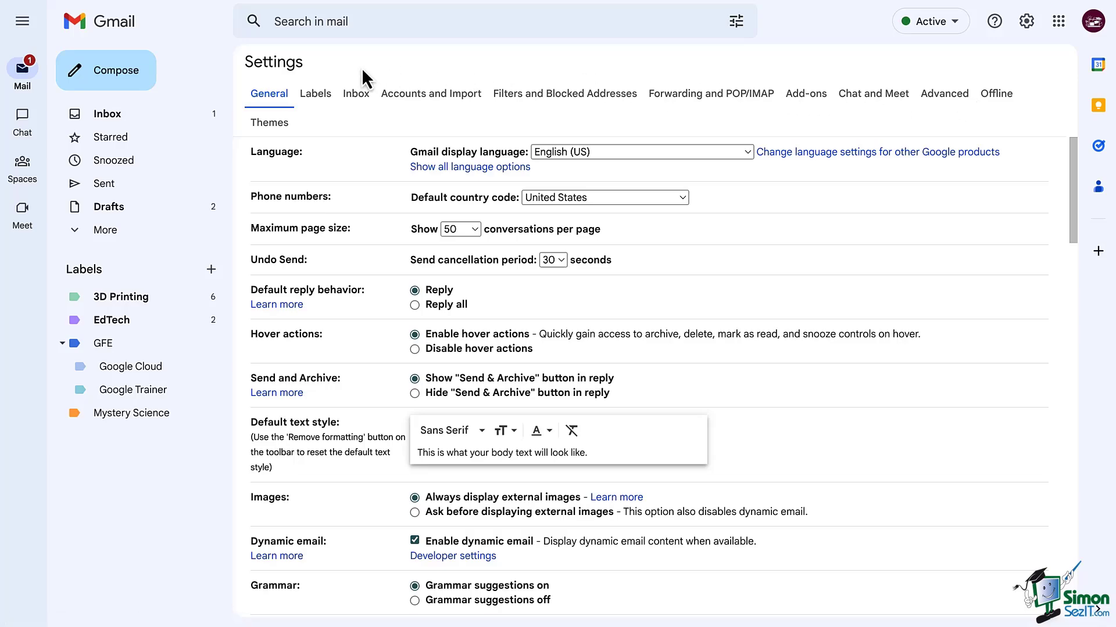
pyautogui.click(312, 98)
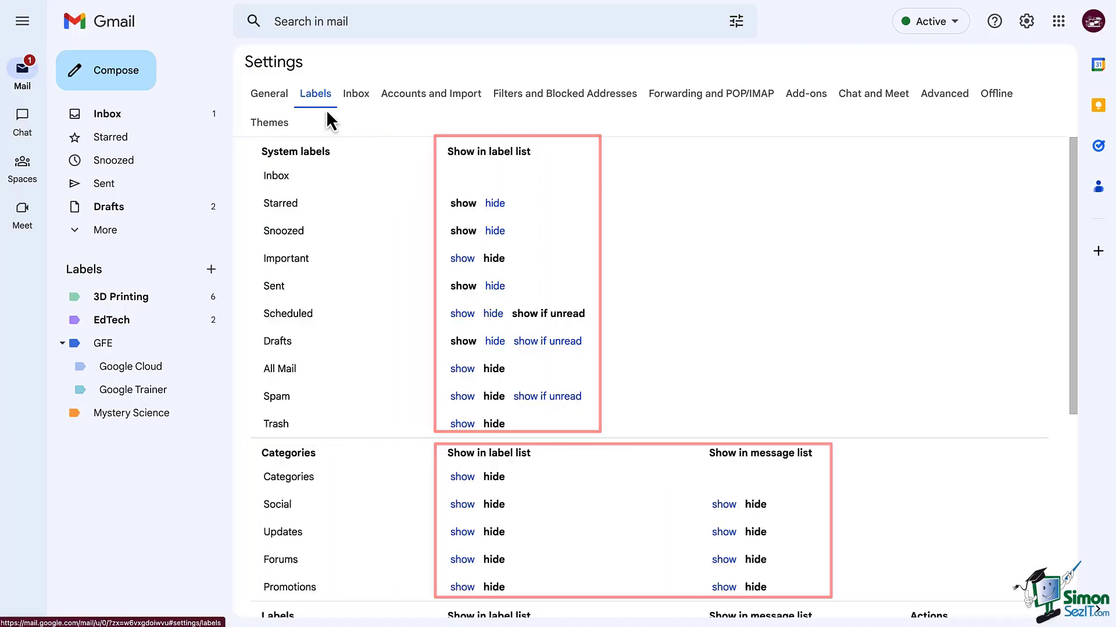
pyautogui.scroll(-5, 378, 186)
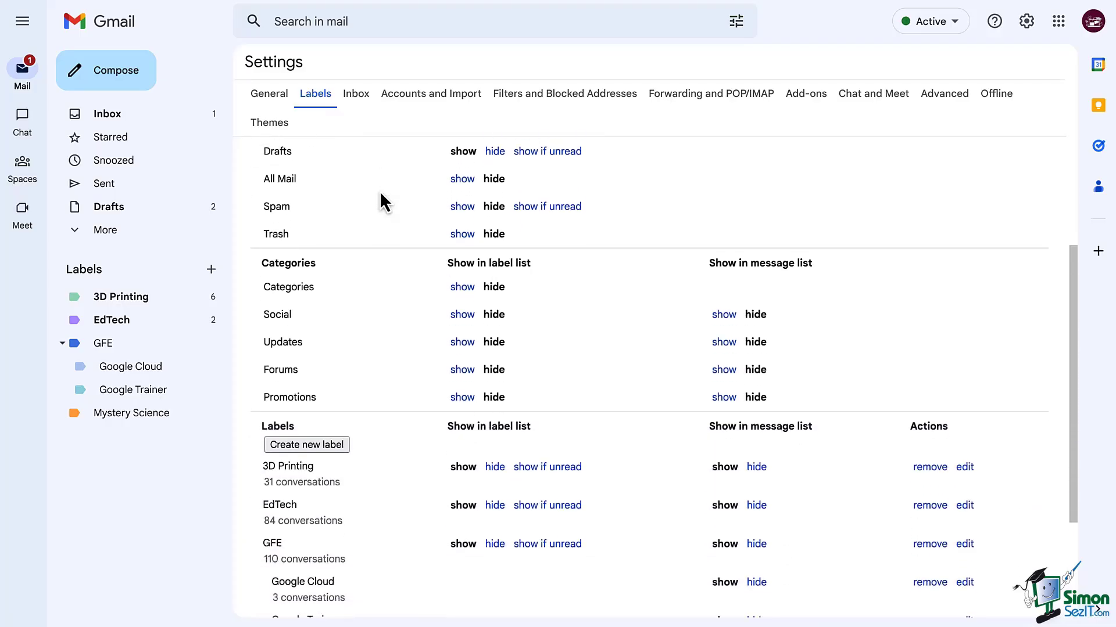
pyautogui.scroll(-1, 379, 191)
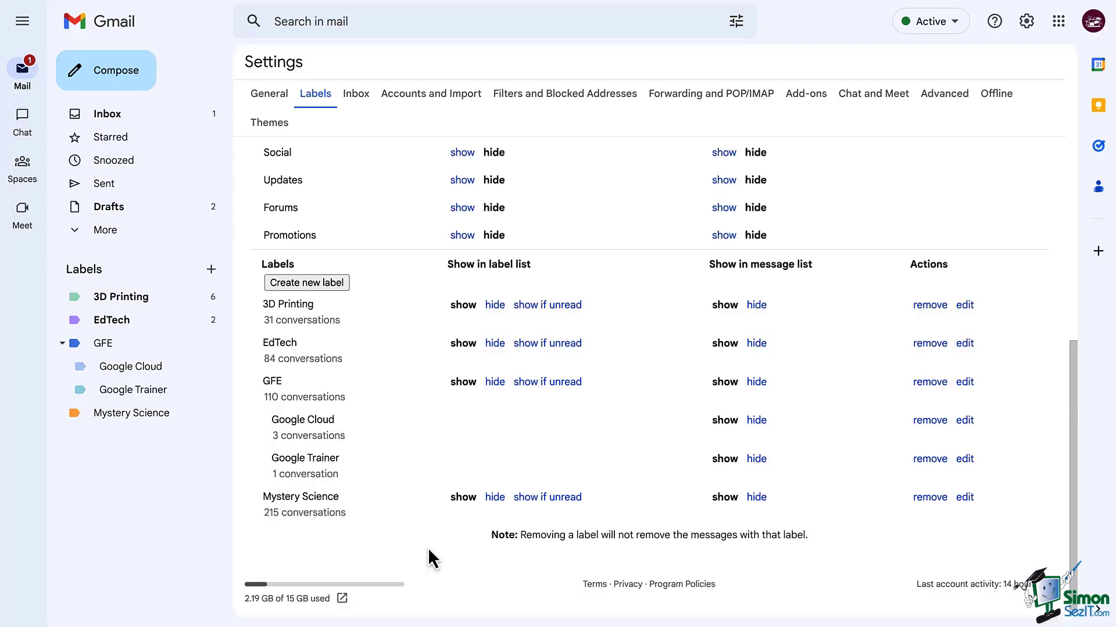
# Create a new top-level label named IT, without nesting
pyautogui.click(327, 284)
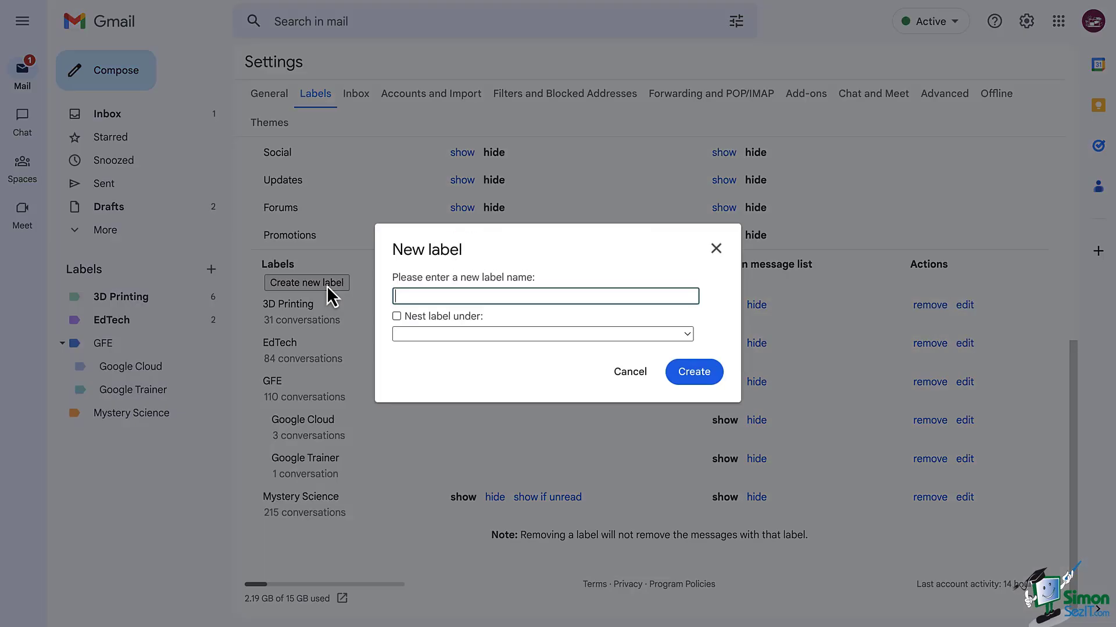
pyautogui.write('iPads')
pyautogui.click(396, 316)
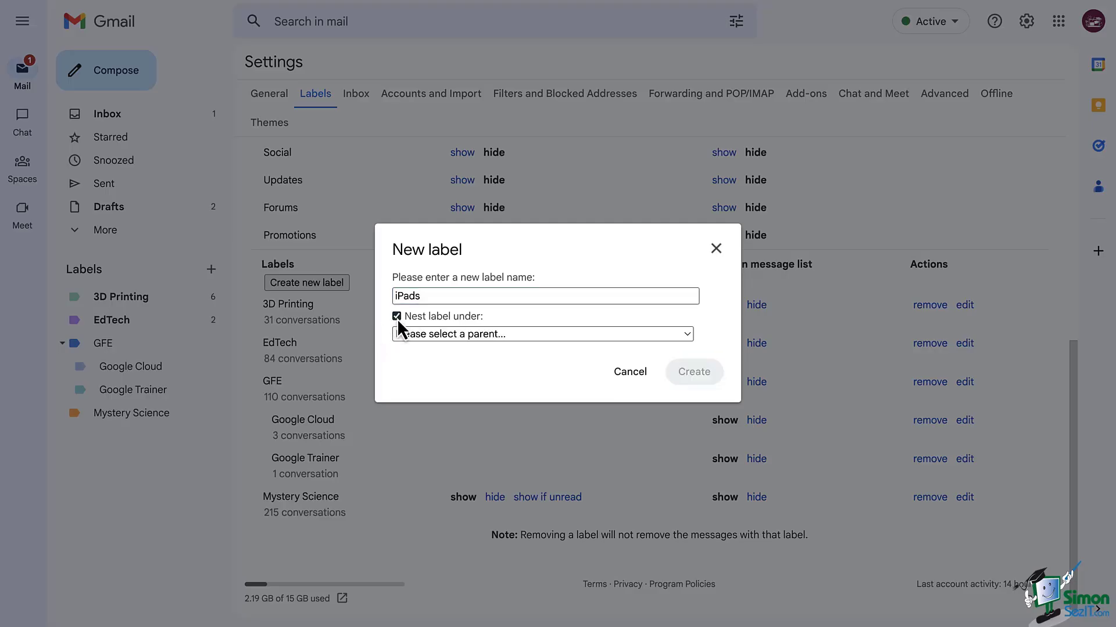
pyautogui.click(406, 334)
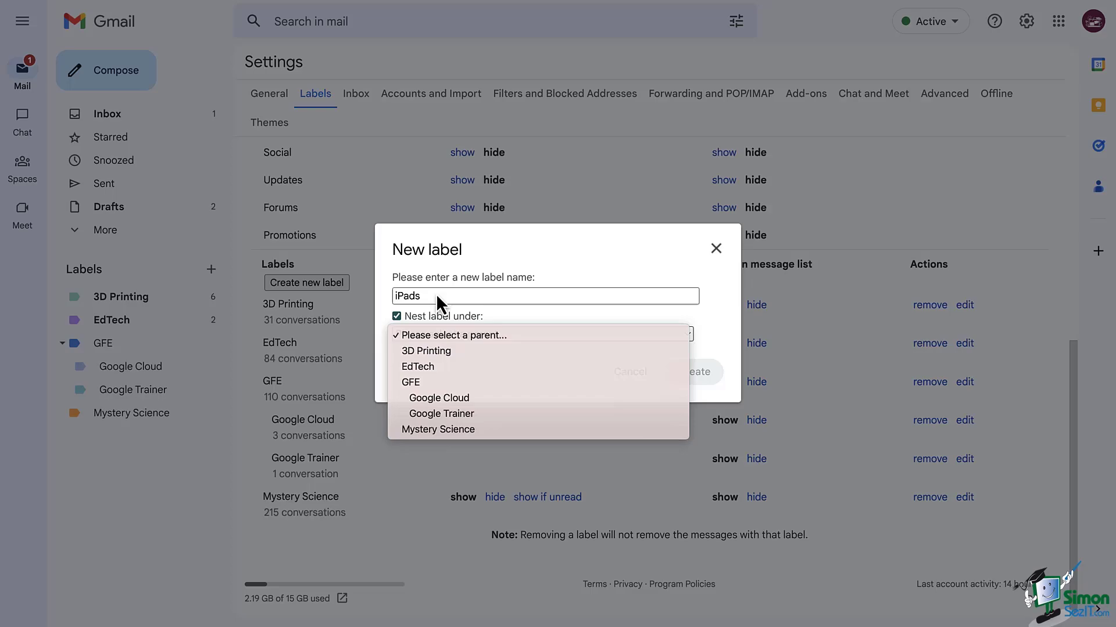
pyautogui.doubleClick(418, 301)
pyautogui.write('IT')
pyautogui.click(396, 316)
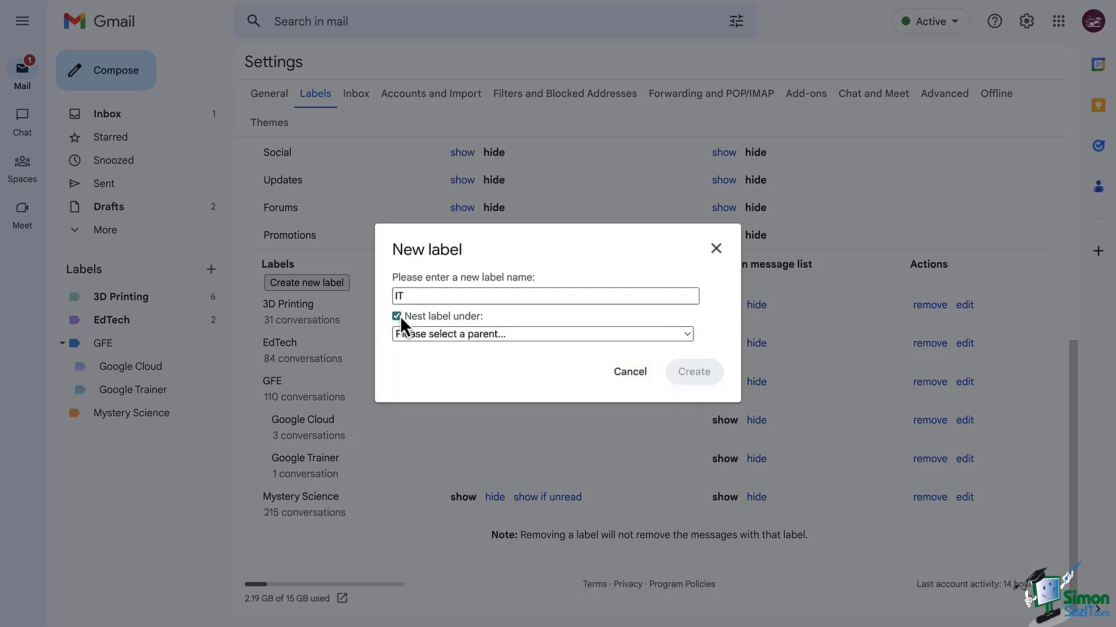
pyautogui.click(694, 372)
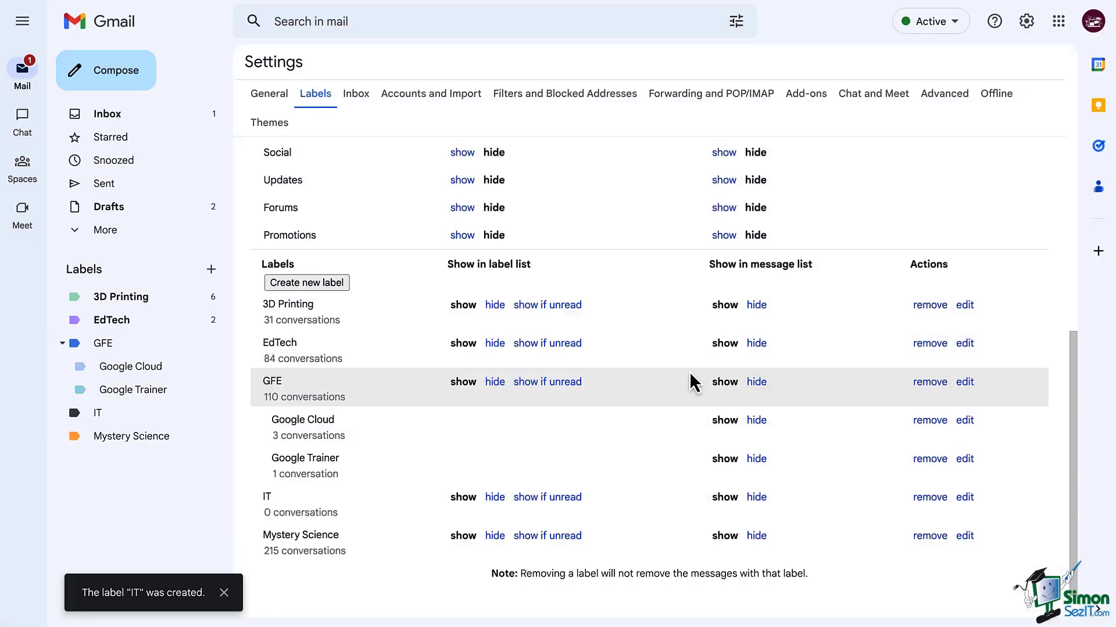
# Create an iPads label nested under IT
pyautogui.click(341, 284)
pyautogui.write('iPads')
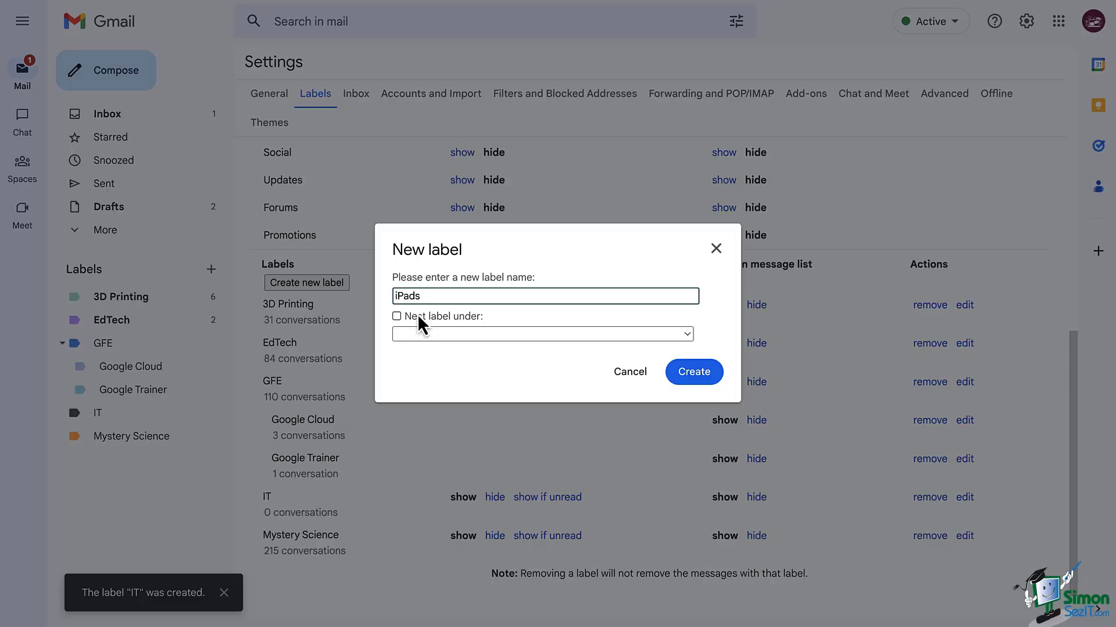
pyautogui.click(396, 317)
pyautogui.click(442, 349)
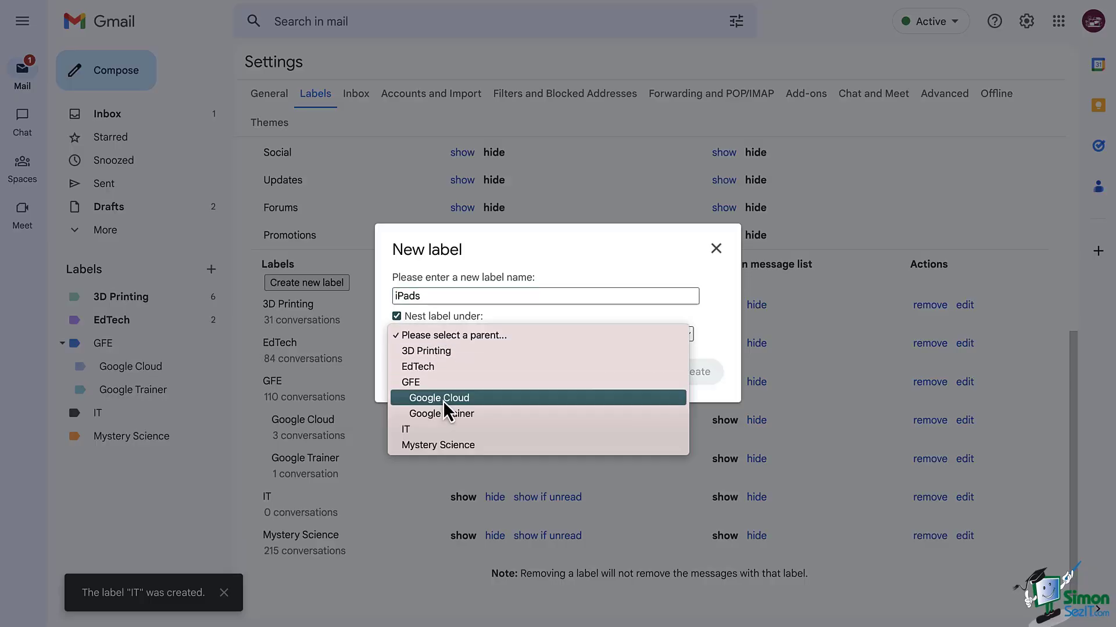
pyautogui.click(449, 436)
pyautogui.click(691, 375)
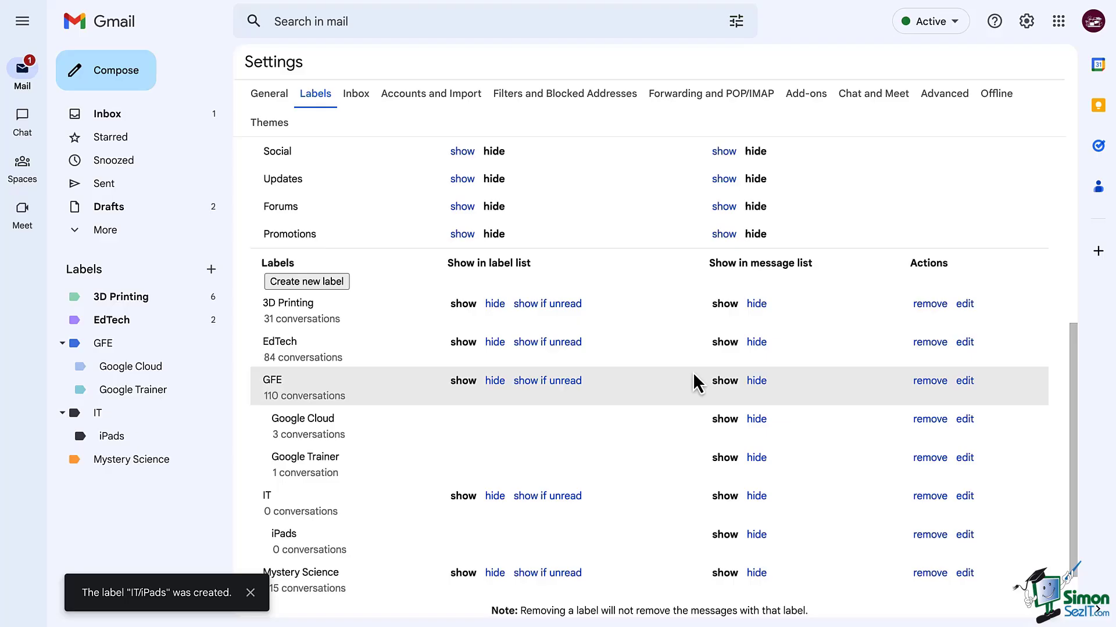
pyautogui.scroll(-2, 694, 374)
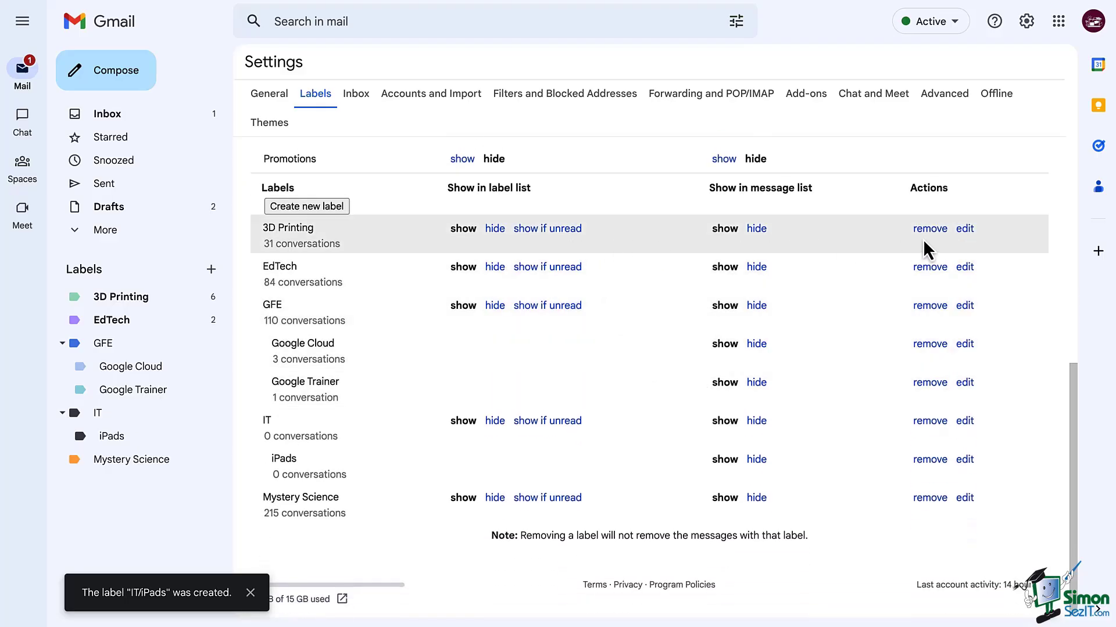
# Rename IT to '1. IT' and 3D Printing to '2. 3D Printing'
pyautogui.click(964, 421)
pyautogui.press('Home')
pyautogui.write('1.')
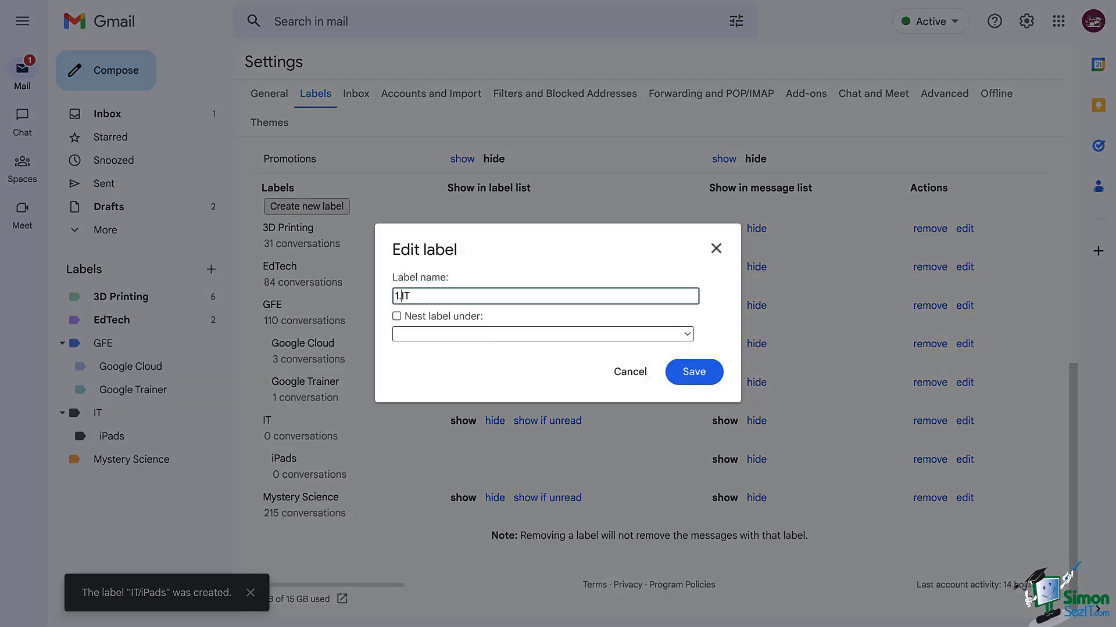
pyautogui.click(680, 379)
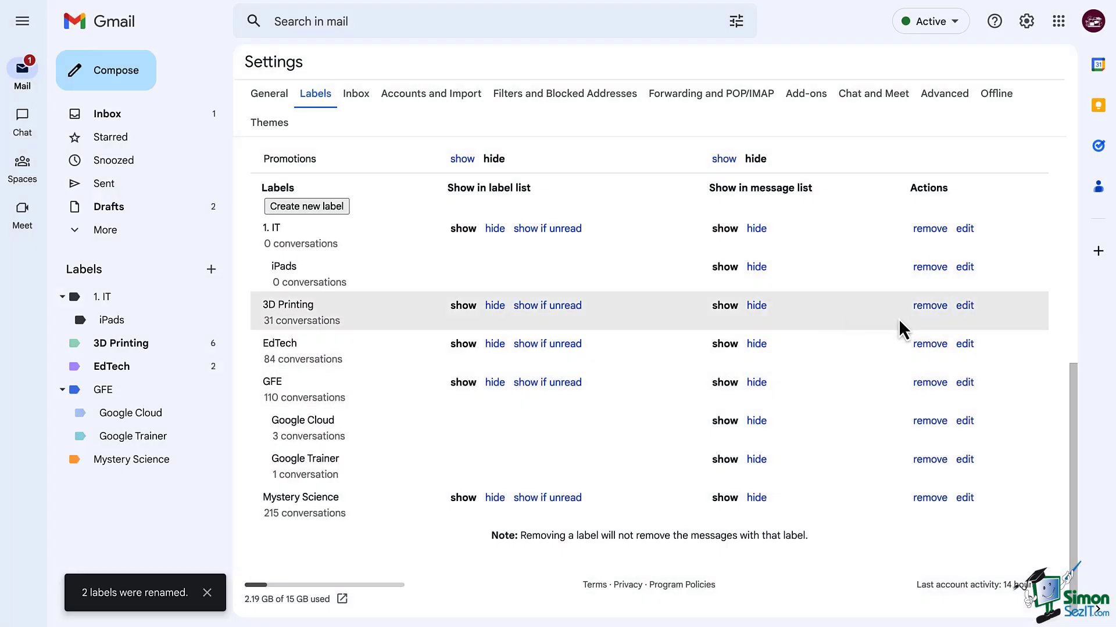
pyautogui.click(971, 309)
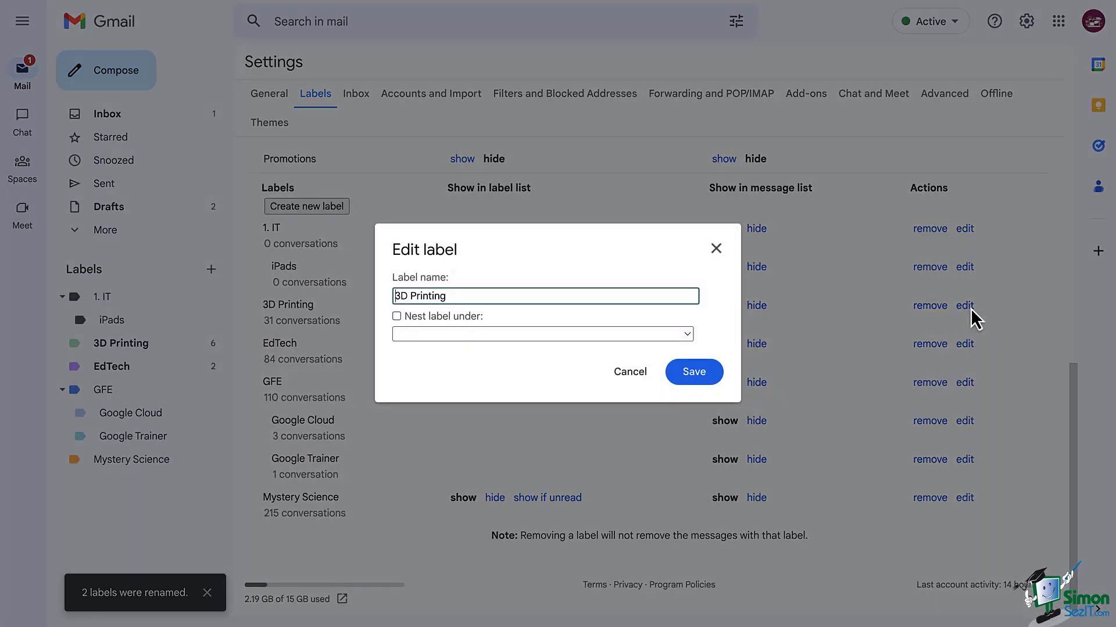
pyautogui.write('2.')
pyautogui.press('Return')
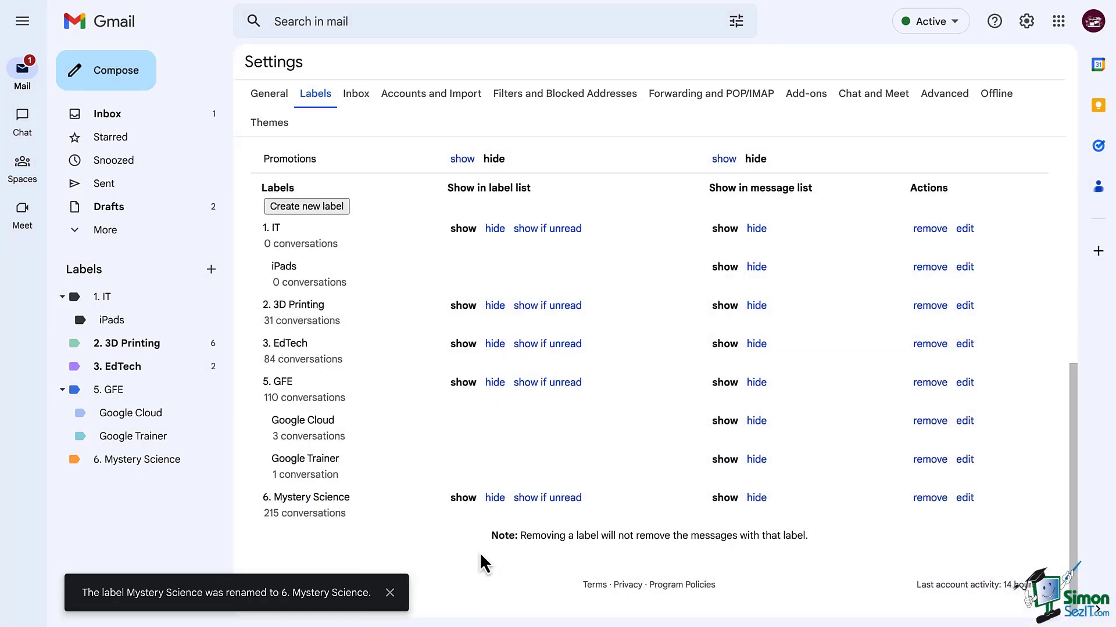
# Hide 6. Mystery Science and set 2. 3D Printing to show only if unread
pyautogui.click(493, 500)
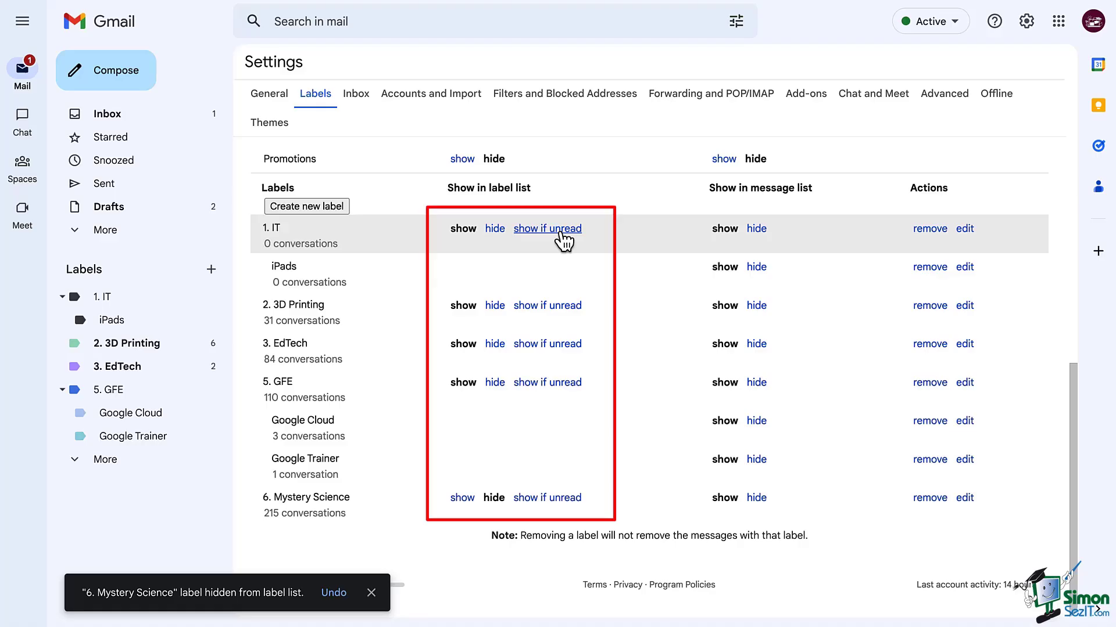
pyautogui.click(552, 308)
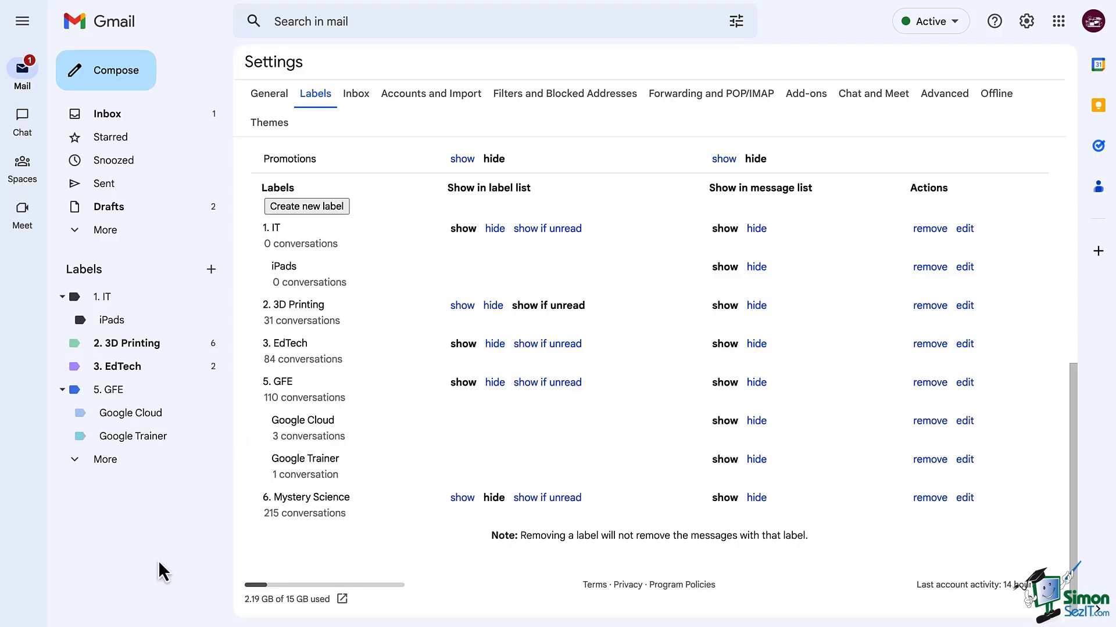
# In the inbox, toggle 1. IT's sublabels, cancel a new label, and open 1. IT's options
pyautogui.click(128, 119)
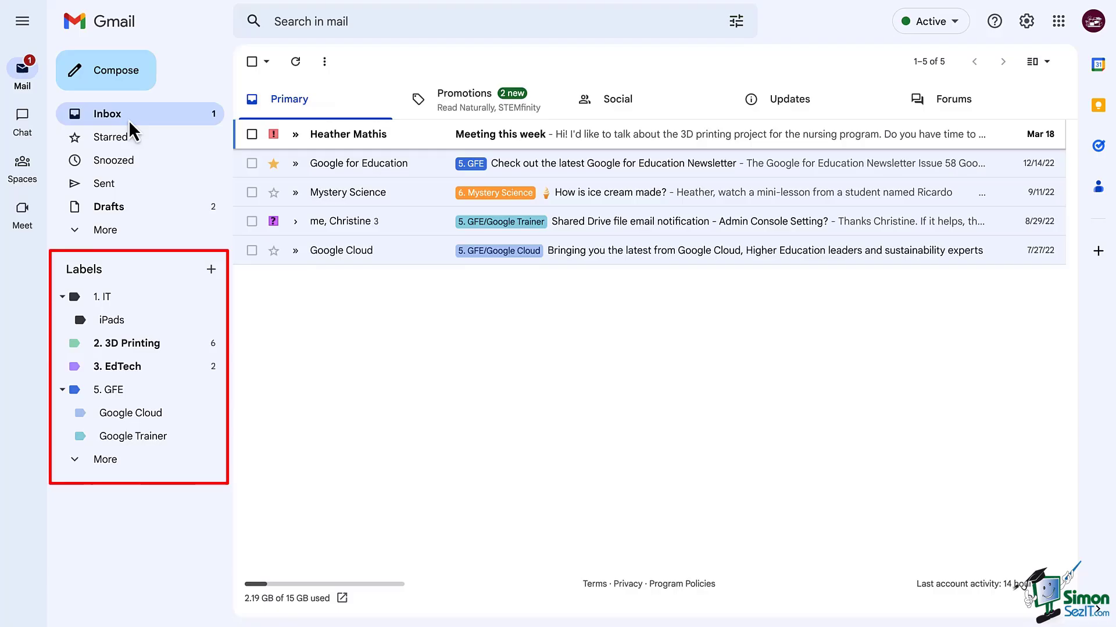
pyautogui.click(61, 297)
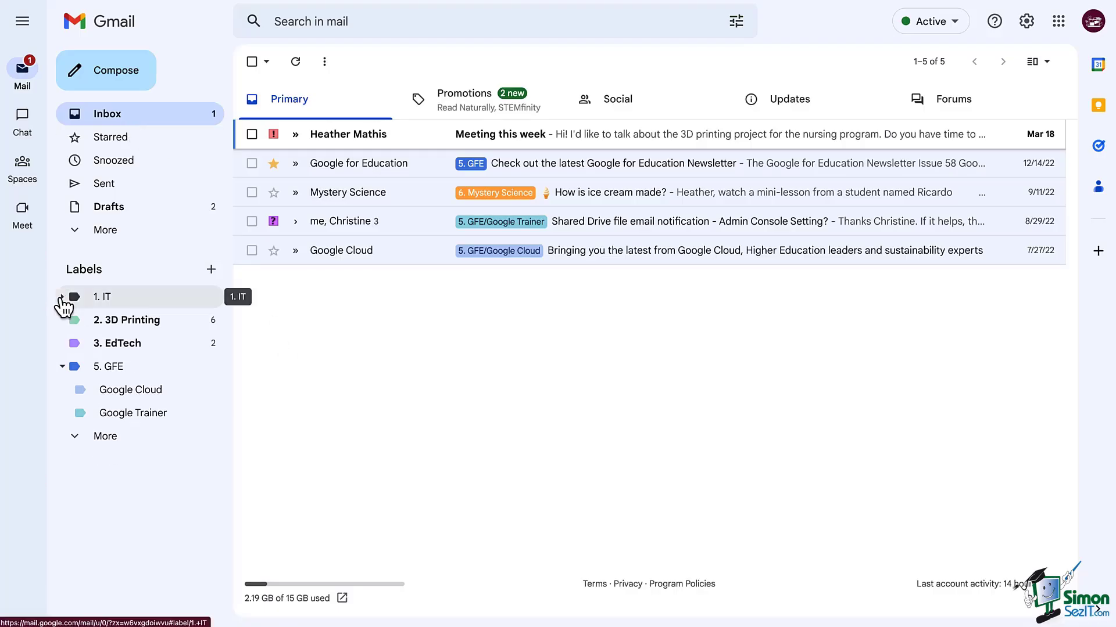
pyautogui.click(61, 297)
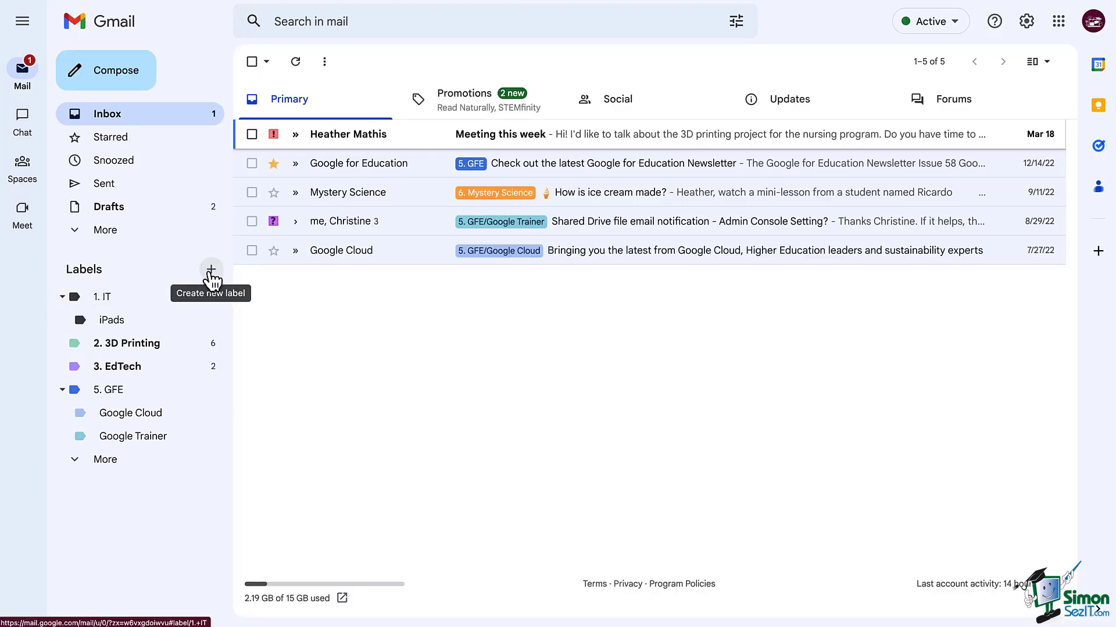
pyautogui.click(210, 271)
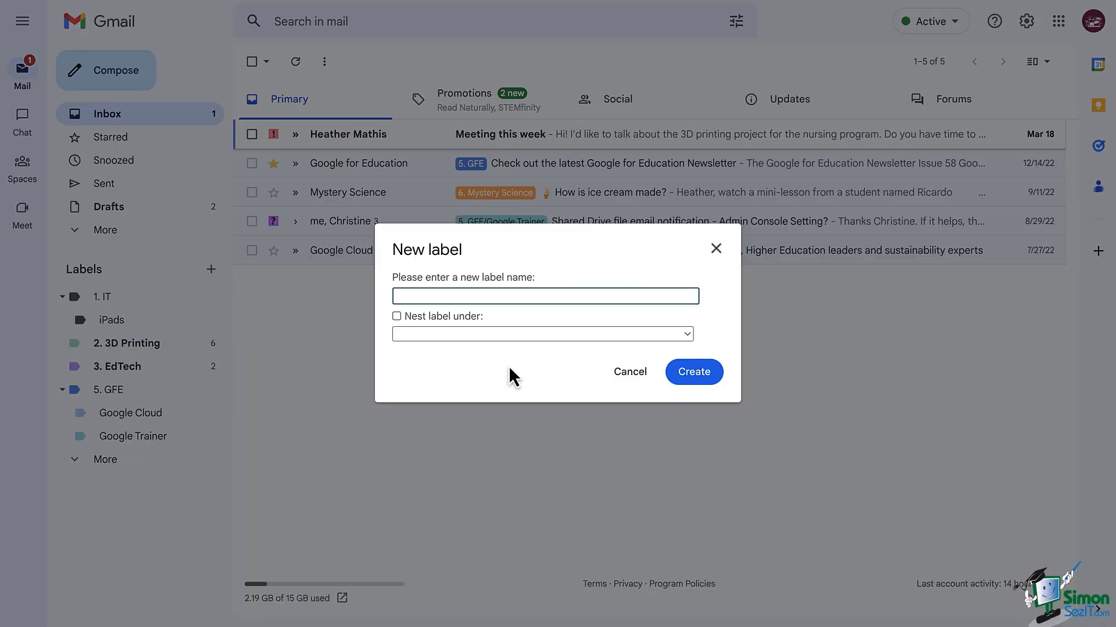
pyautogui.click(629, 372)
pyautogui.click(212, 297)
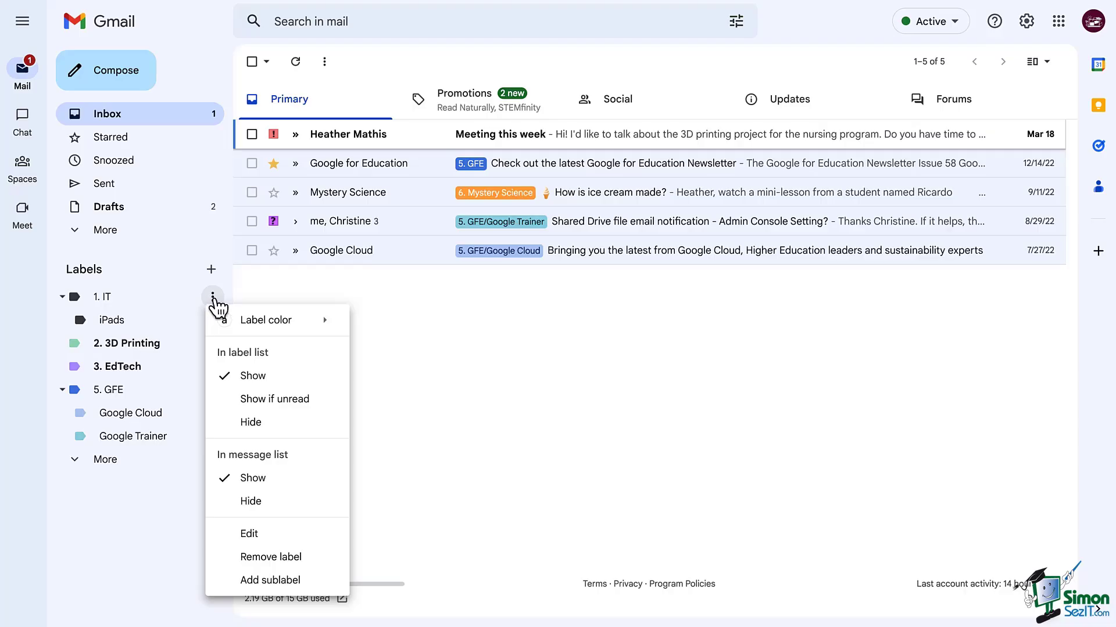
# Apply orange-red to the 1. IT label only, then give iPads light orange
pyautogui.moveTo(315, 331)
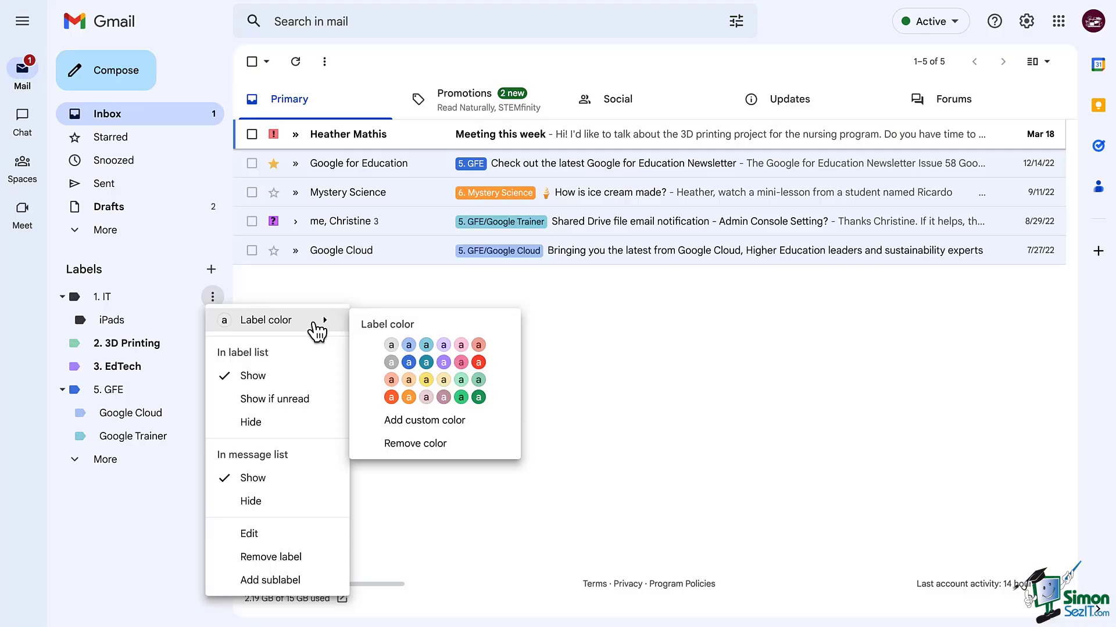
pyautogui.click(392, 399)
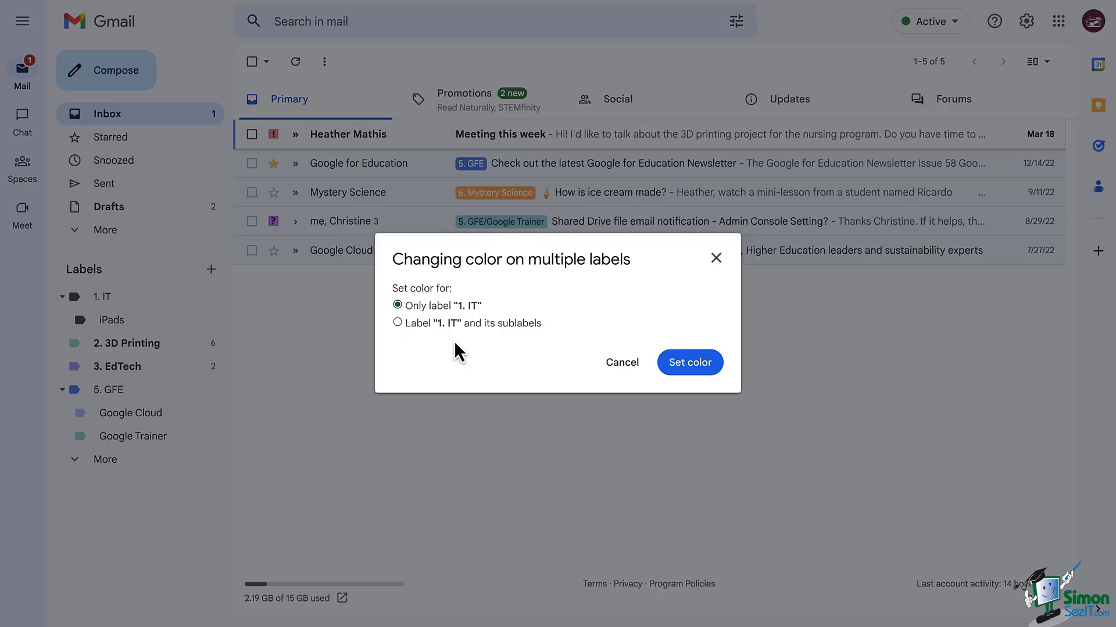
pyautogui.click(689, 362)
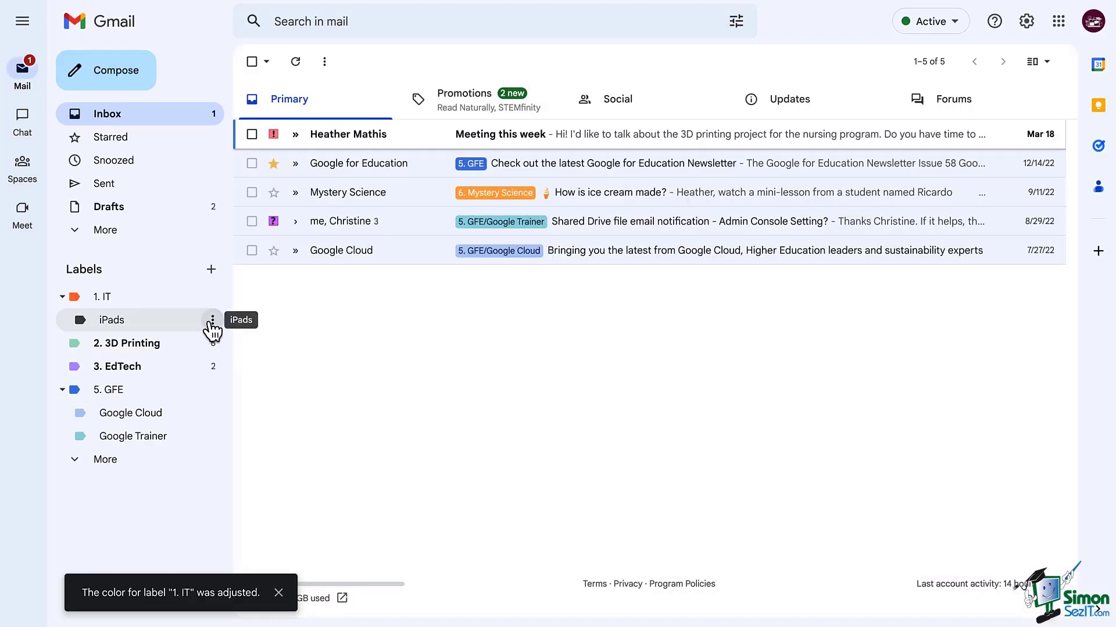
pyautogui.click(213, 320)
pyautogui.moveTo(289, 349)
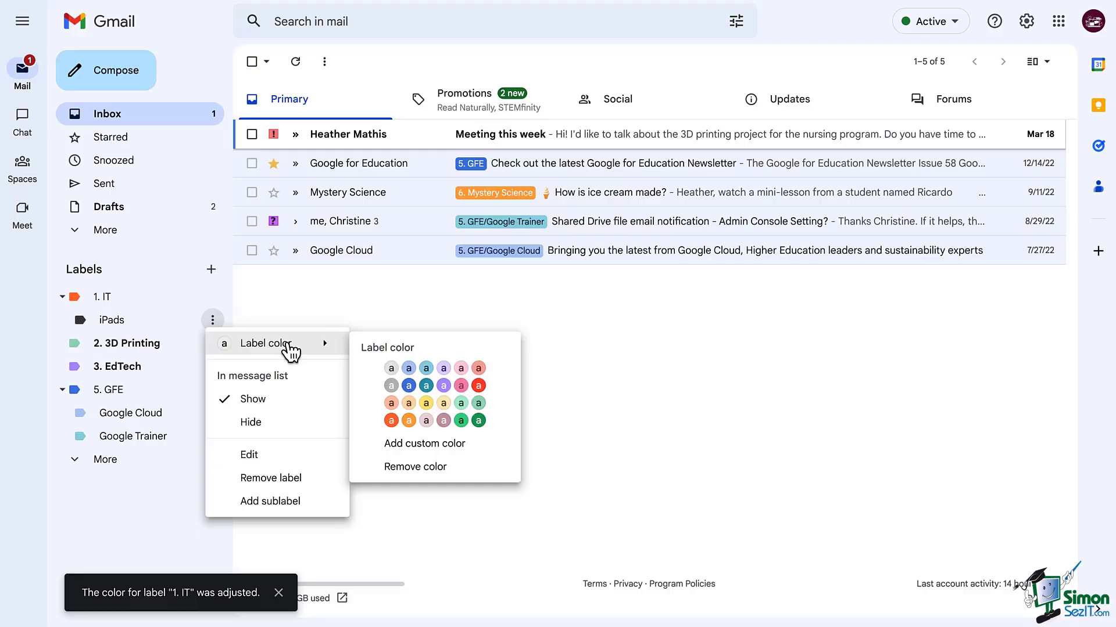
pyautogui.click(392, 404)
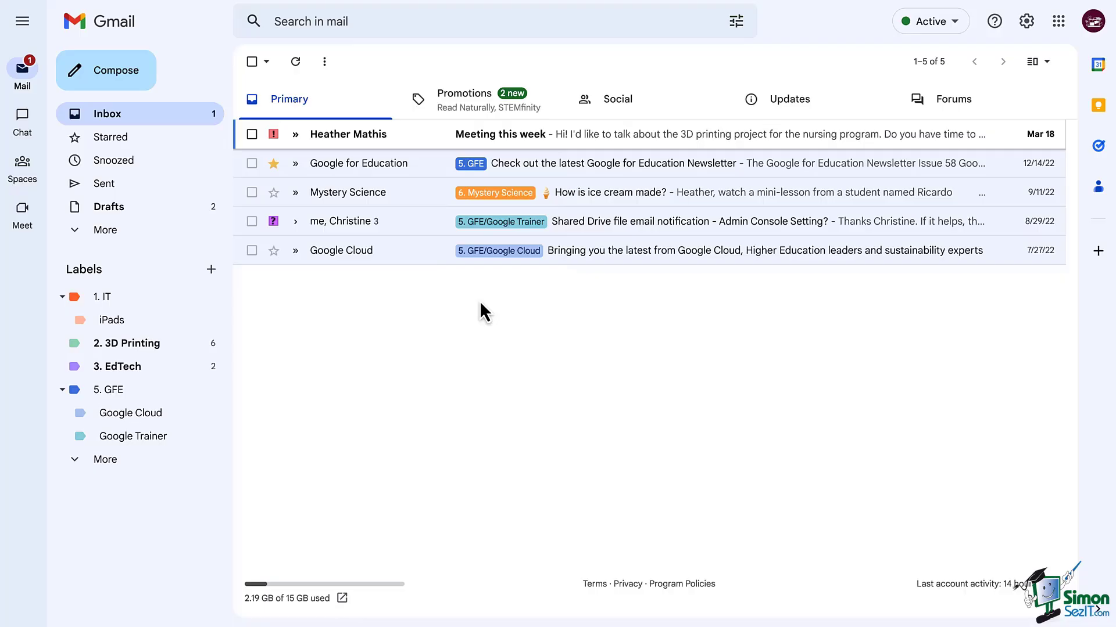
# Mark the conversation unread, open 'Meeting this week', and apply the 2. 3D Printing label
pyautogui.hotkey('shift', 'u')
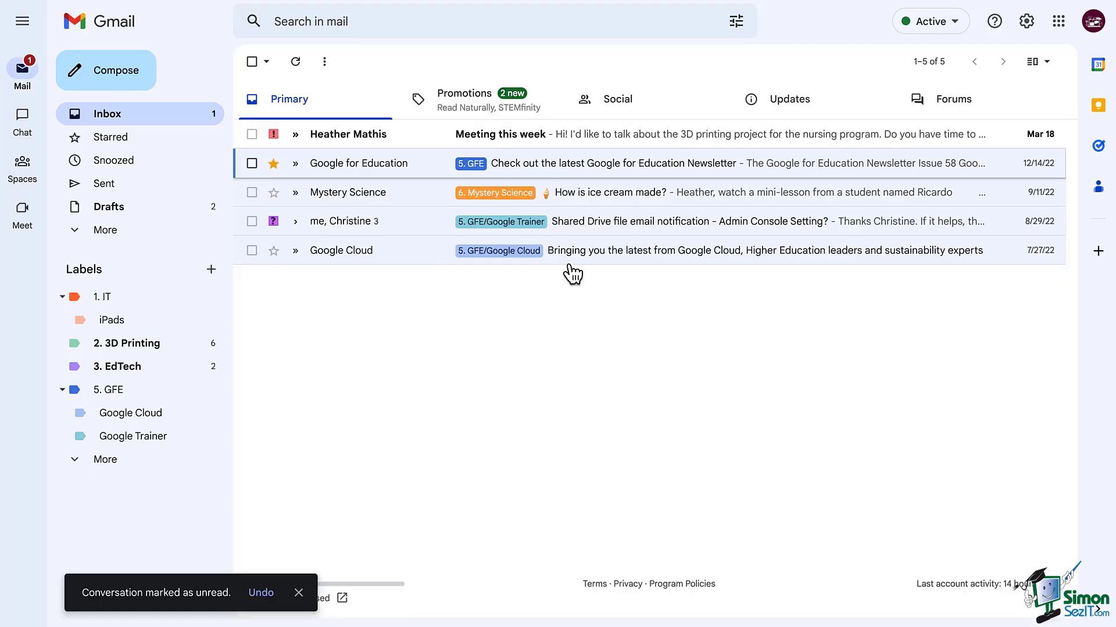
pyautogui.click(591, 139)
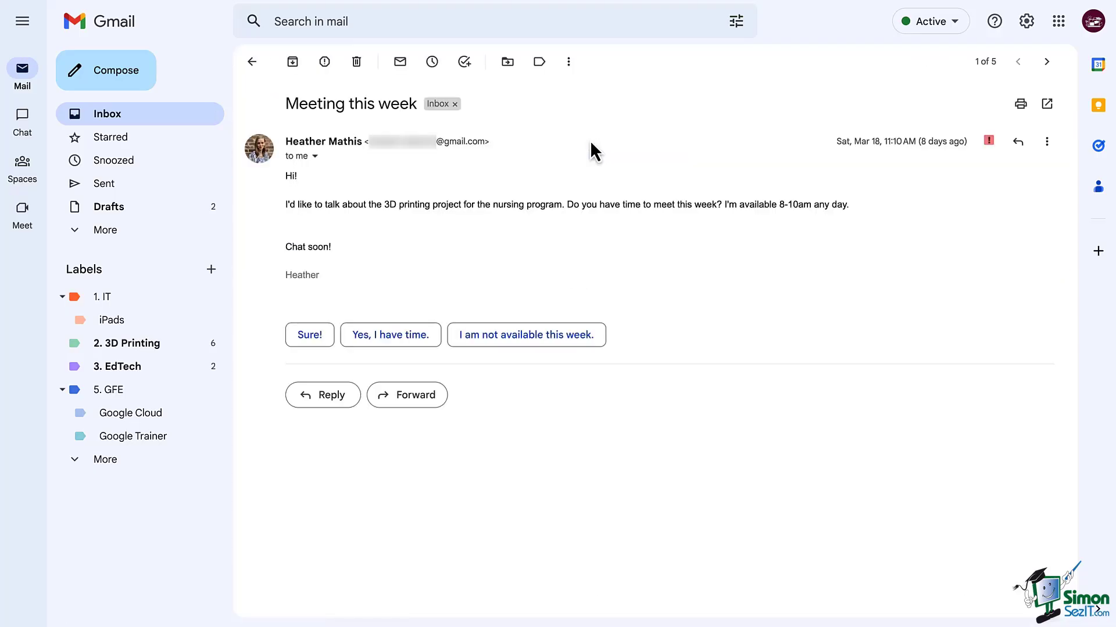
pyautogui.click(539, 61)
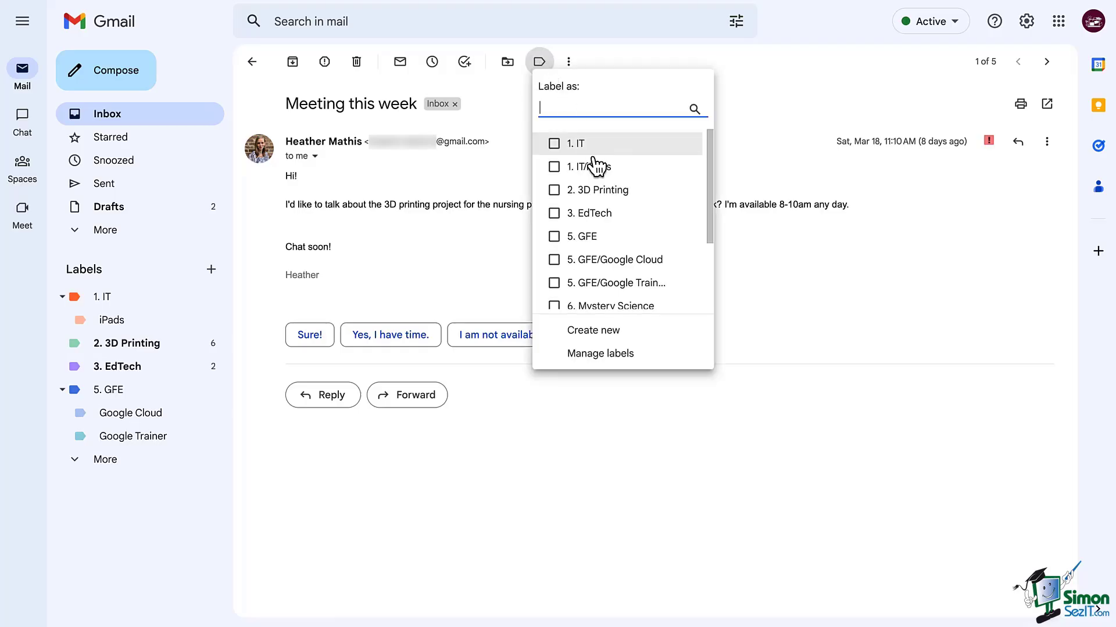
pyautogui.click(606, 190)
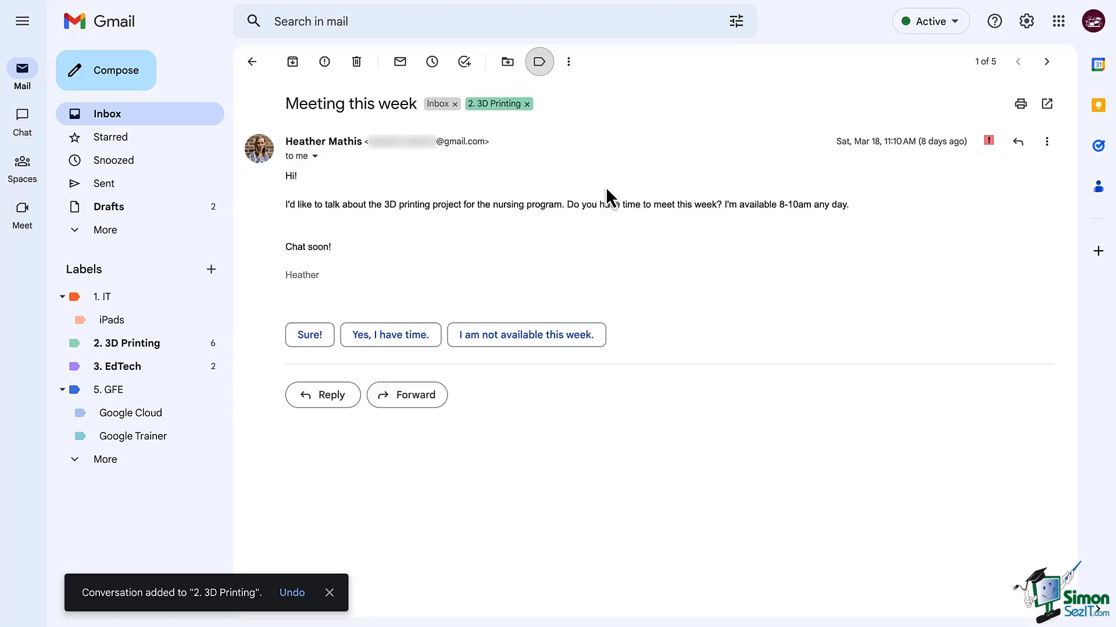
pyautogui.click(540, 63)
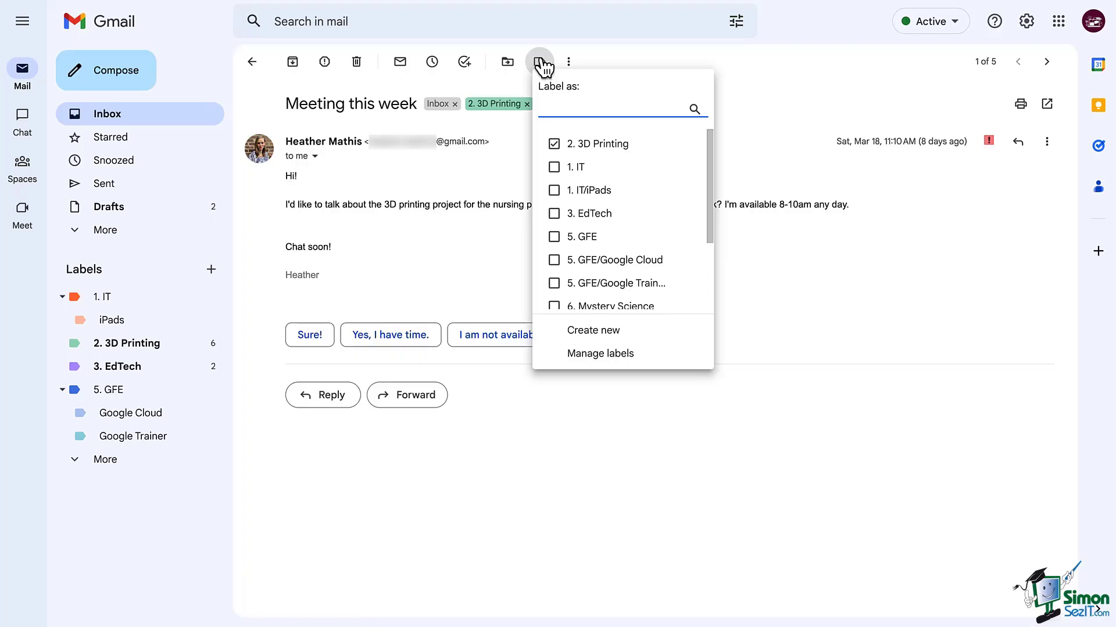
pyautogui.click(762, 67)
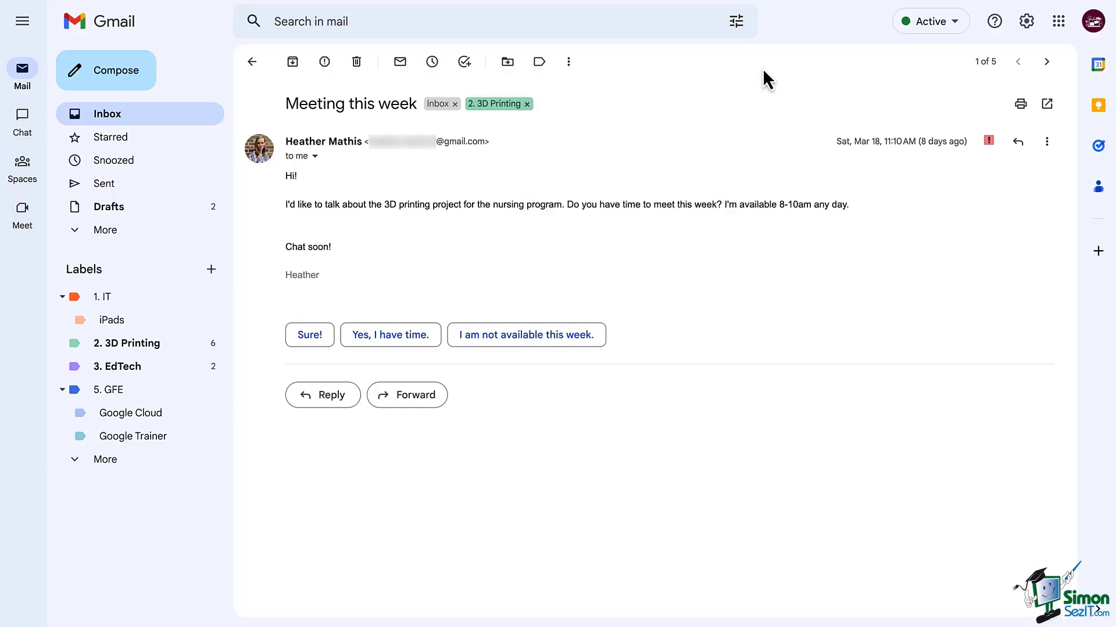